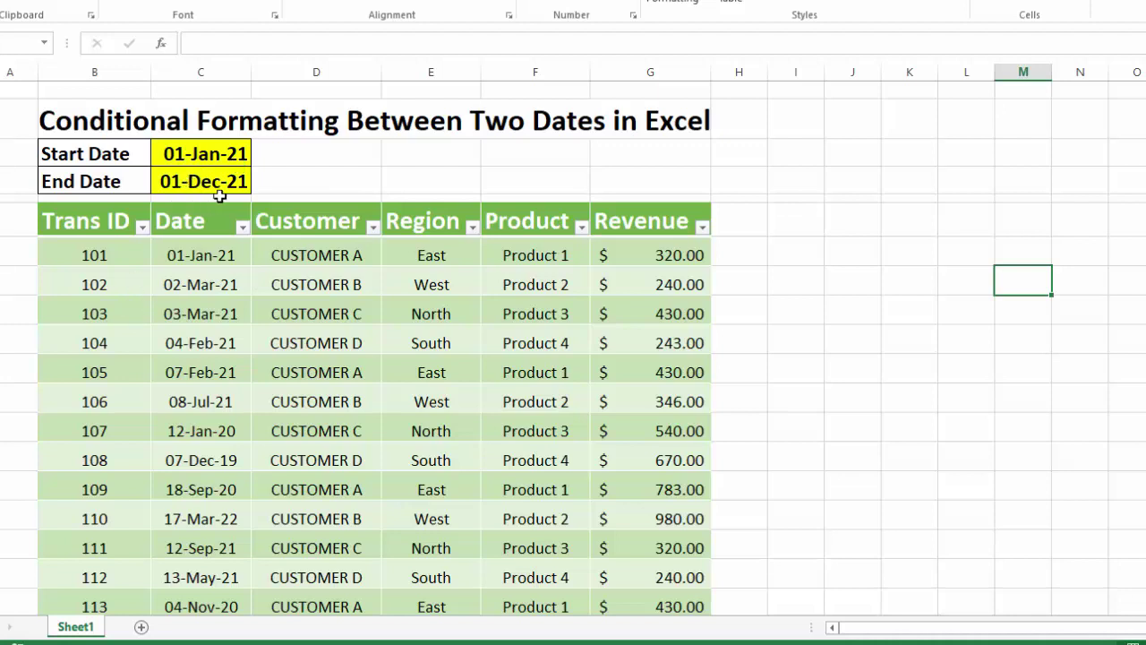
- Set the End Date in cell C4 to 30-Dec-21
double_click(168, 179)
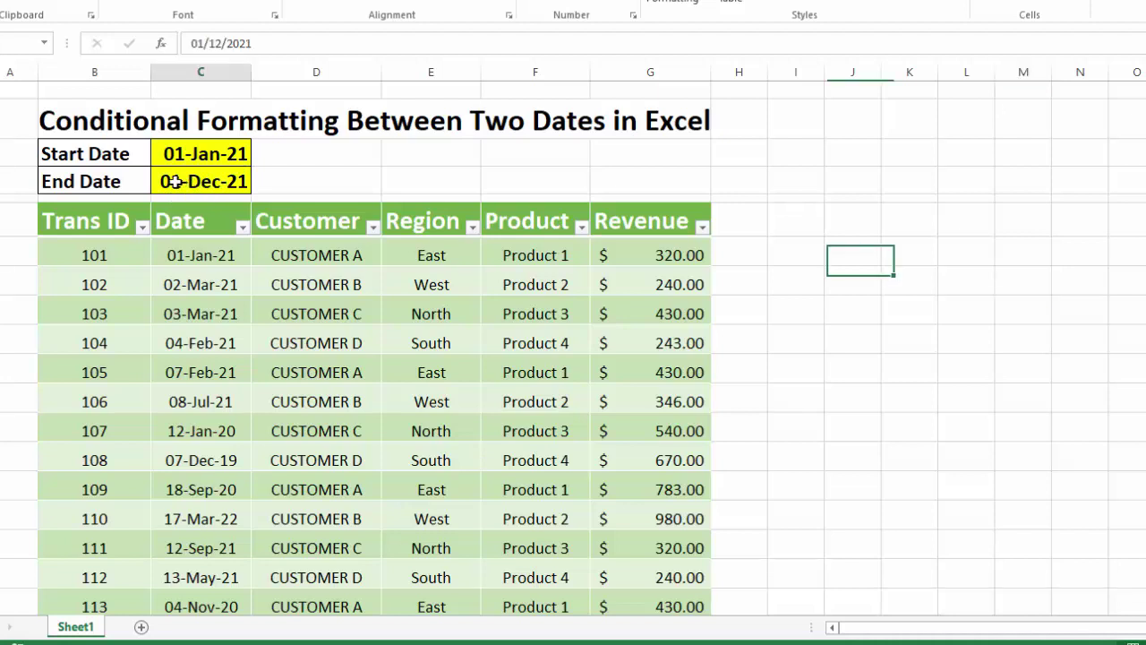
key("BackSpace")
key("BackSpace")
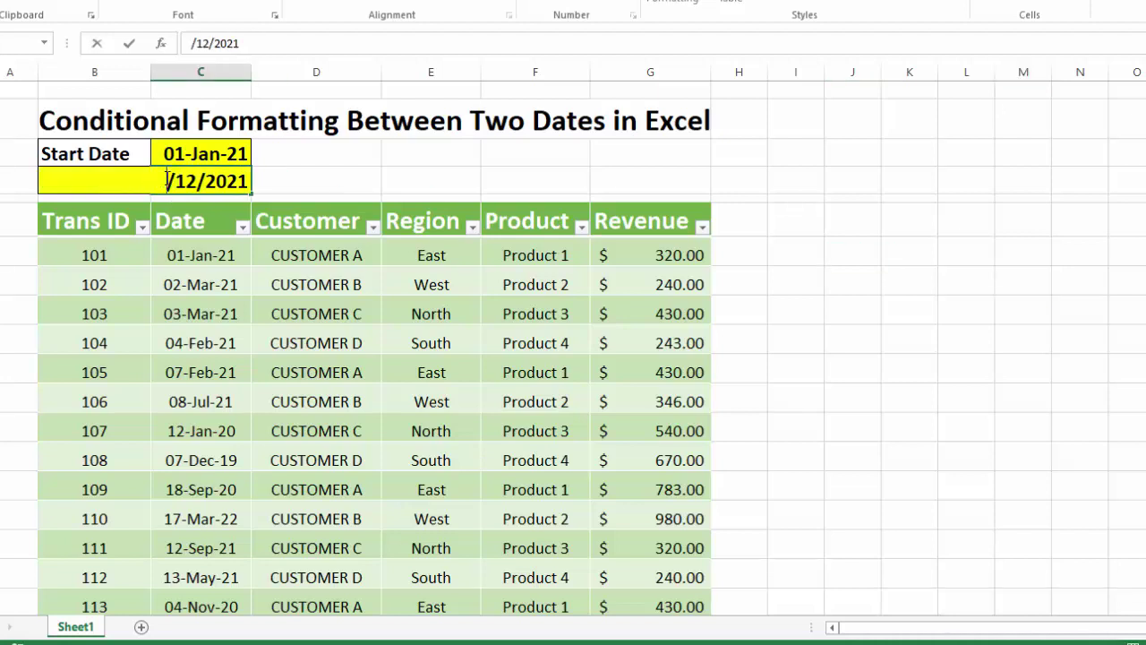
type("30")
key("Tab")
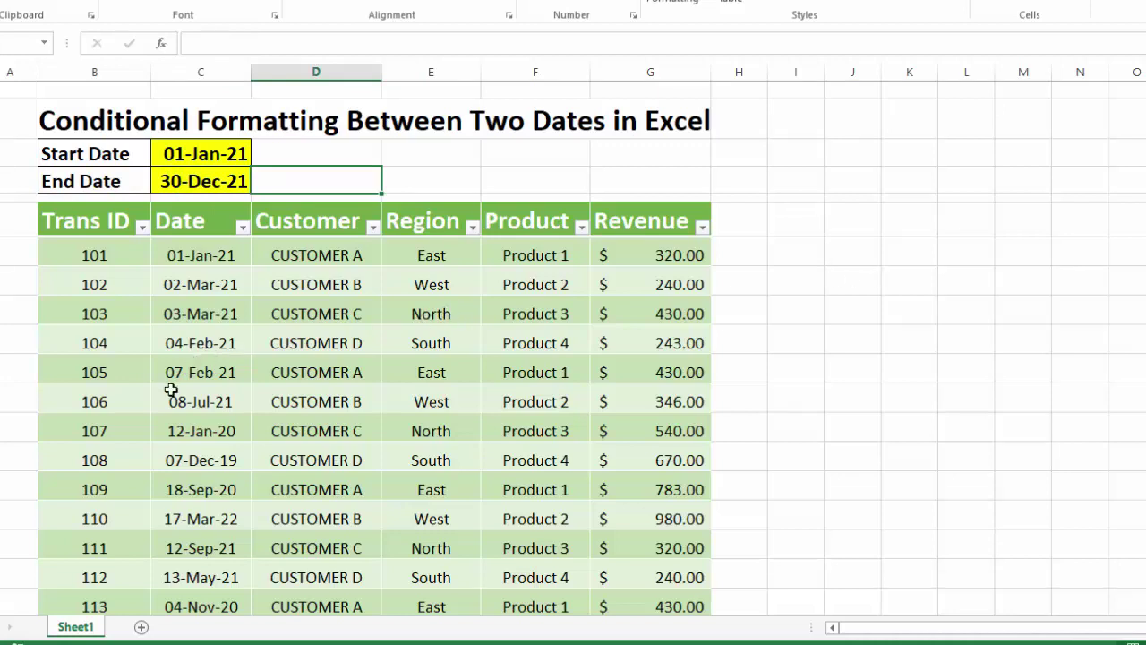
left_click(916, 323)
- Select the table's data range B7:G28 and begin a new conditional formatting rule that uses a formula to determine which cells to format
left_click_drag(148, 257, 615, 582)
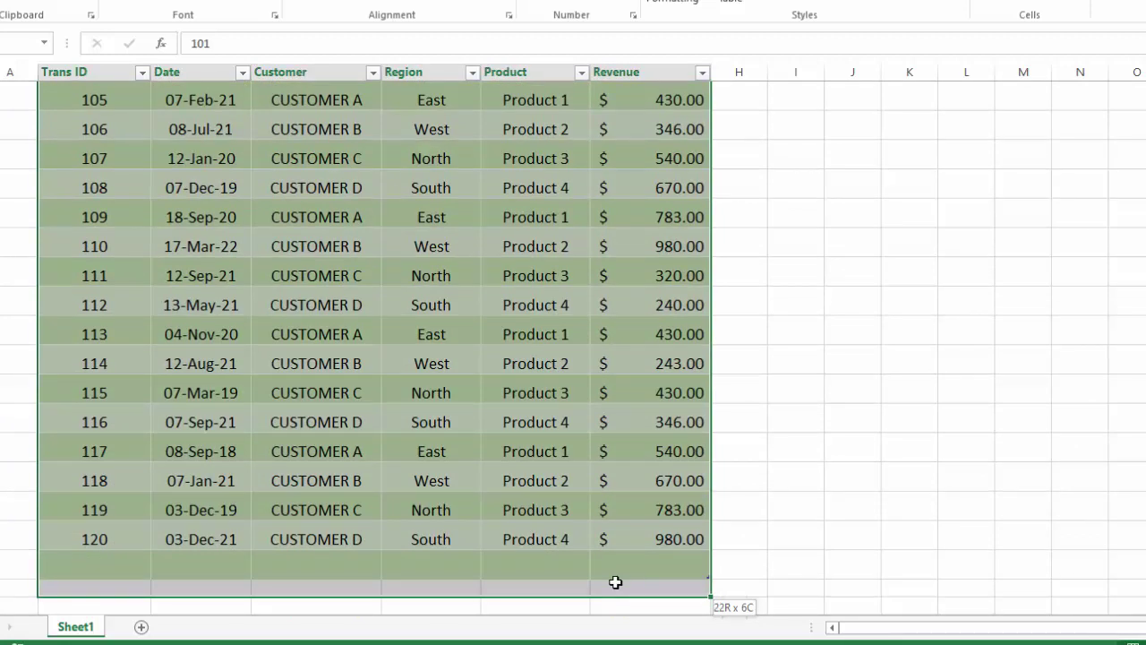
left_click_drag(616, 582, 615, 582)
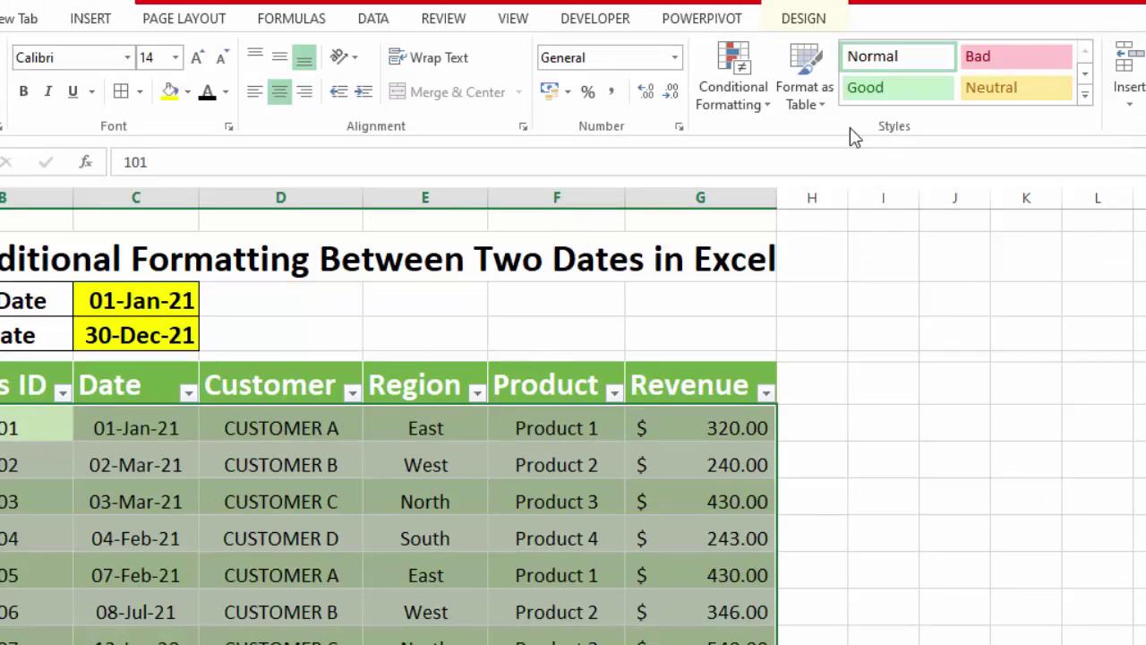
left_click(752, 105)
left_click(770, 378)
left_click_drag(800, 240, 726, 249)
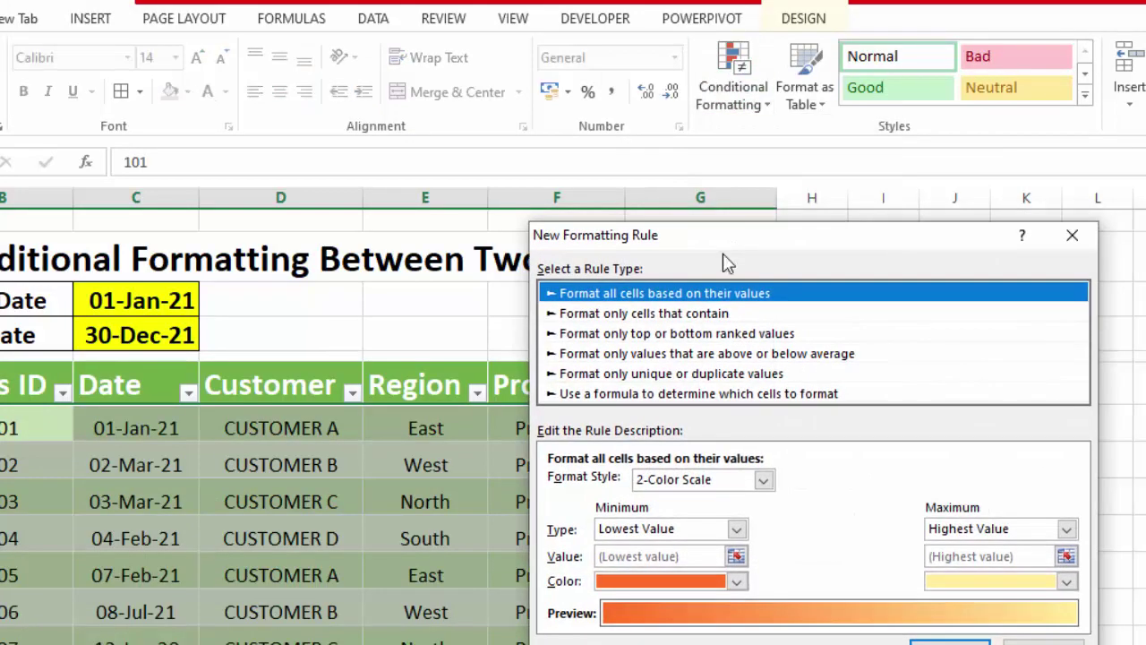
left_click(654, 396)
left_click(624, 484)
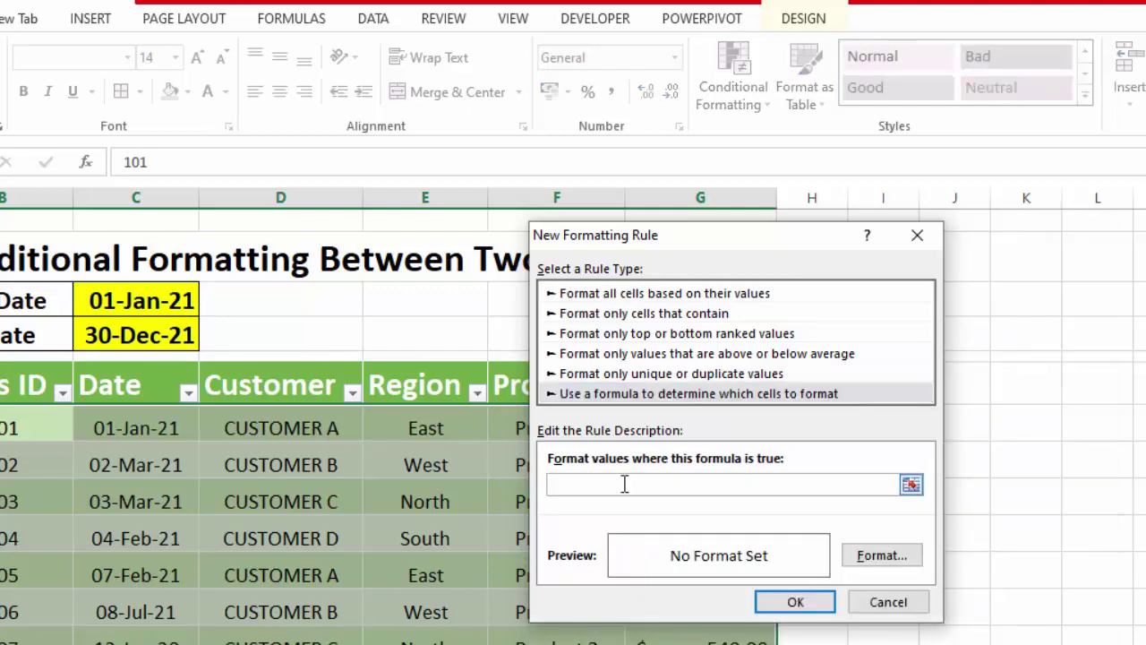
- Begin the rule formula with the start-date condition AND($C7>$C$3, keeping only the column of the date reference absolute
type("AND(")
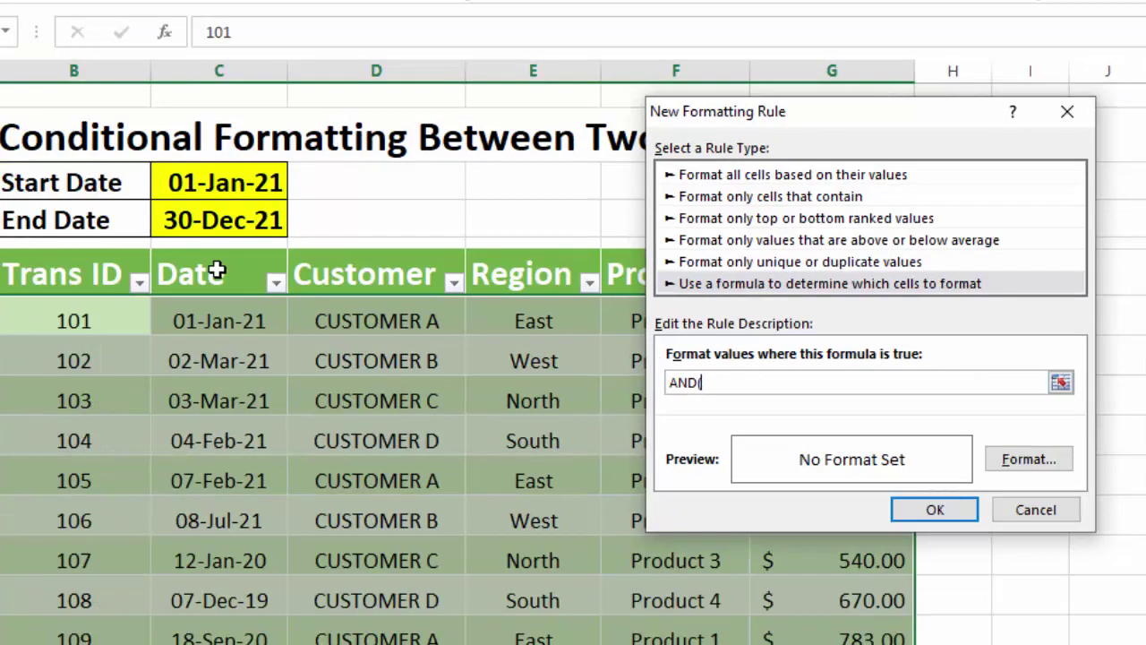
left_click(225, 323)
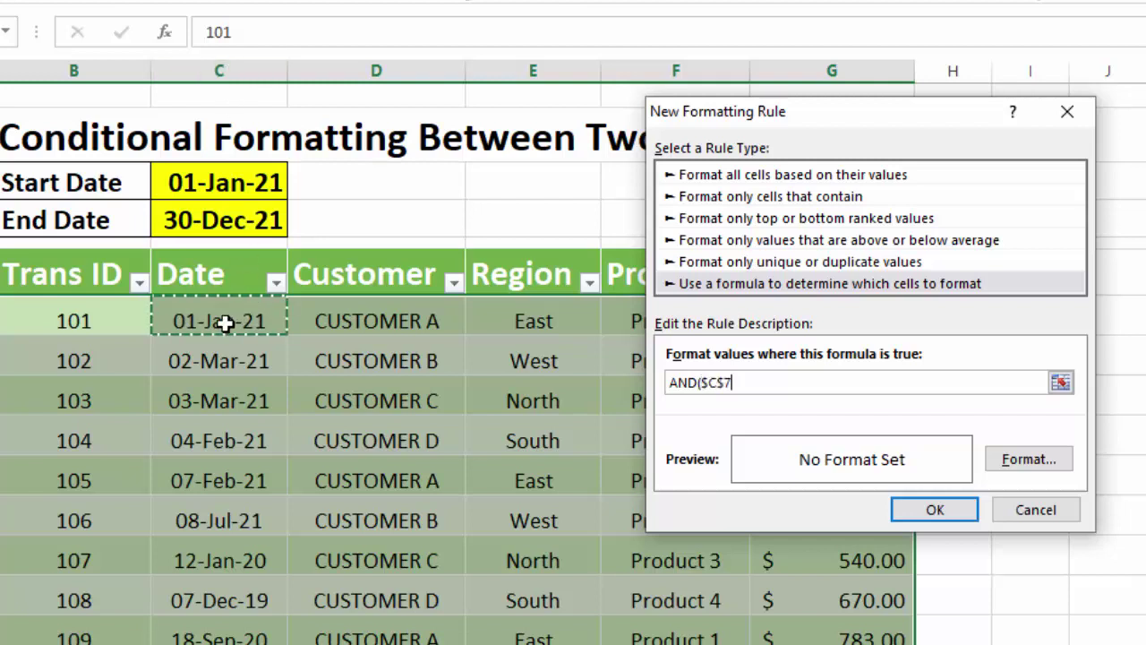
left_click(723, 383)
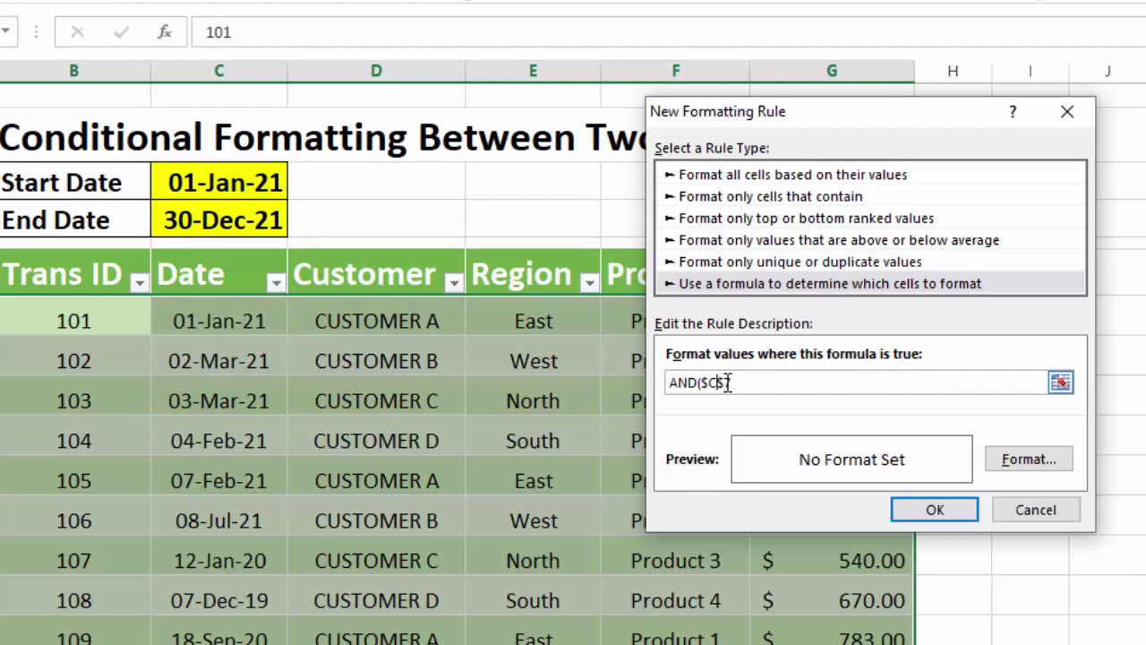
key("BackSpace")
type(">")
left_click(231, 182)
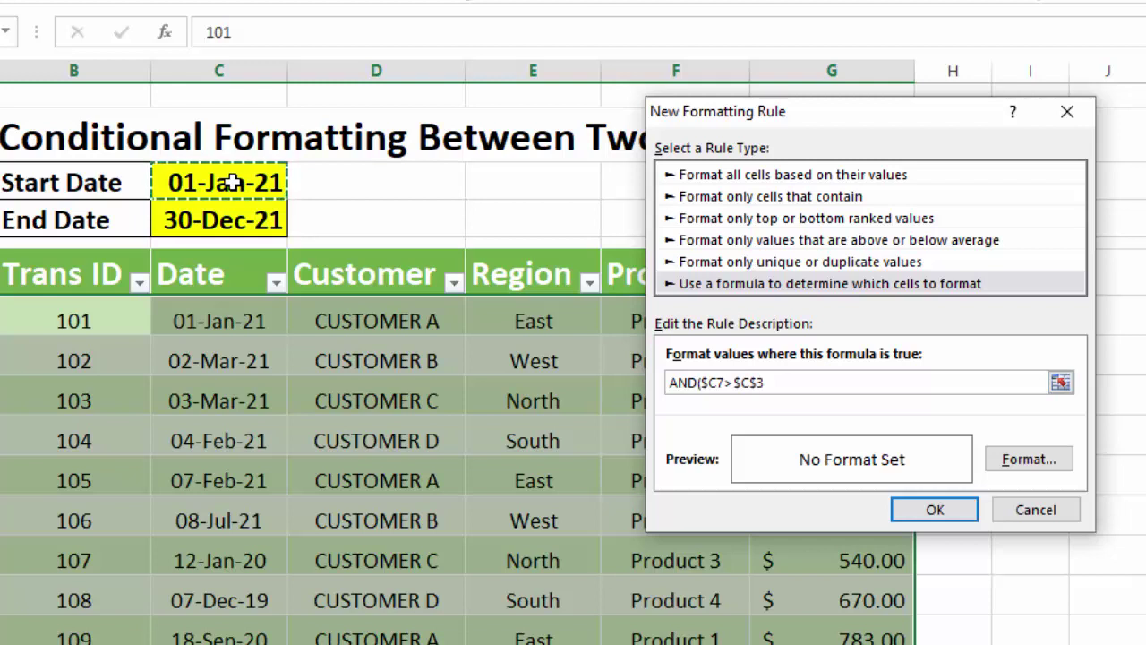
left_click(784, 385)
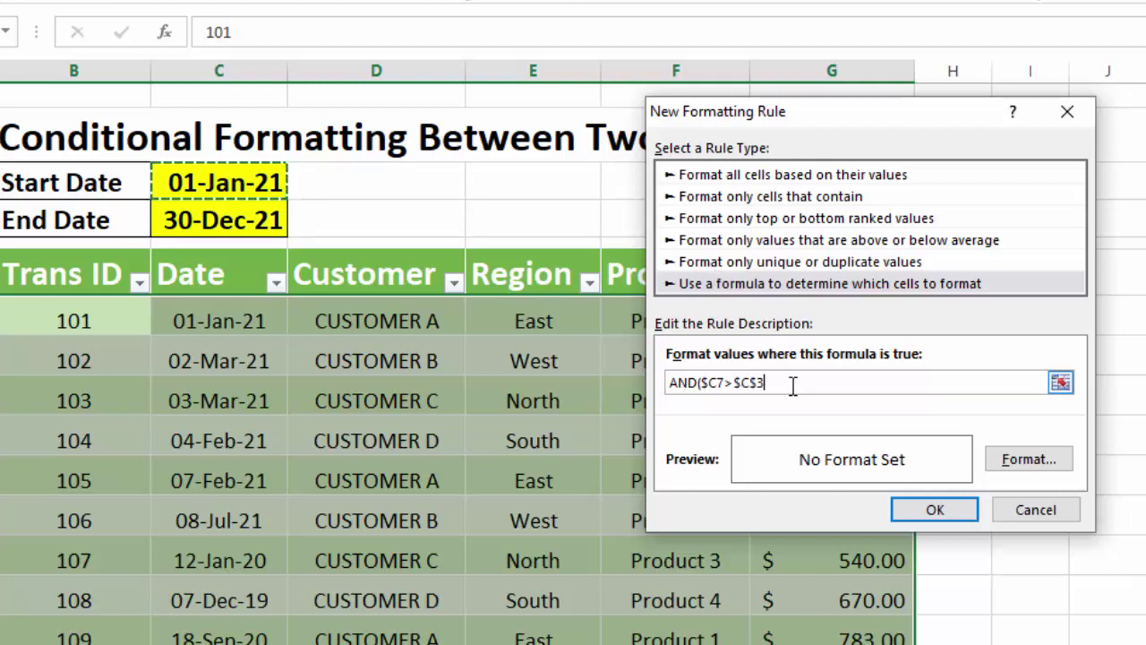
type(",")
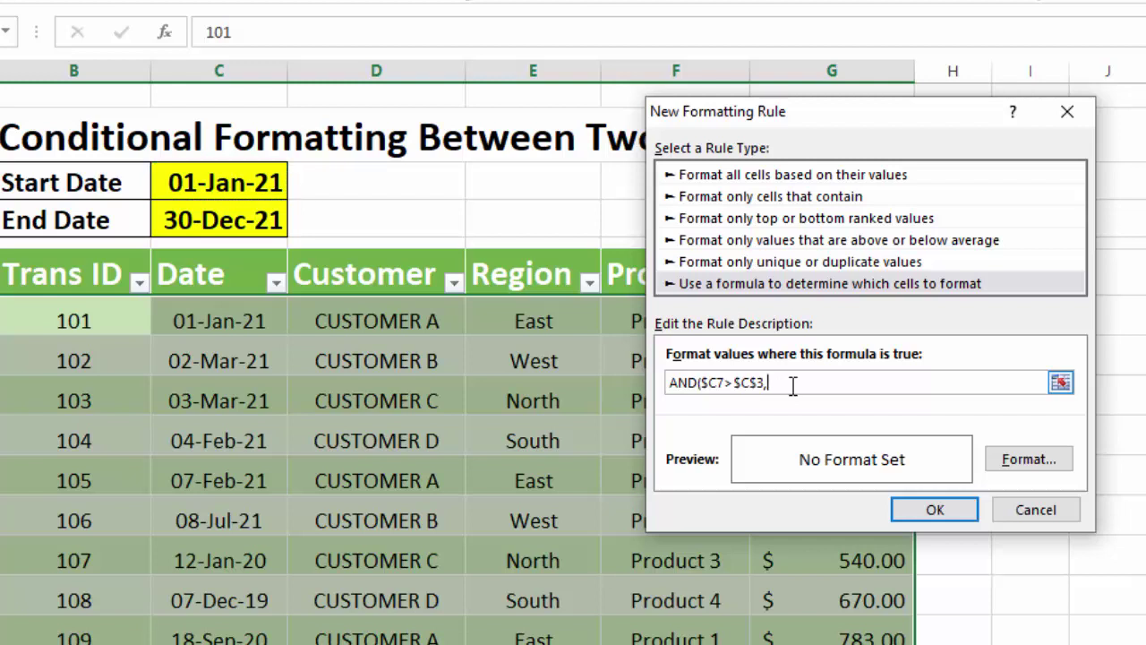
- Complete the rule formula with the end-date condition $C7<$C$4 and a closing parenthesis
left_click(231, 329)
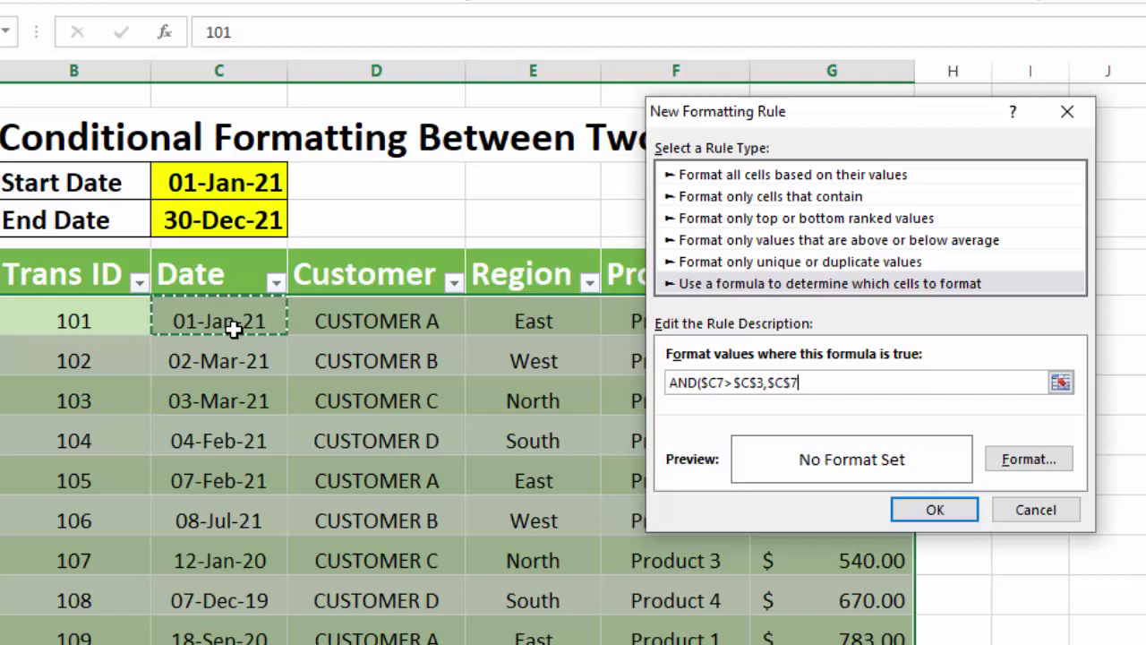
left_click(792, 383)
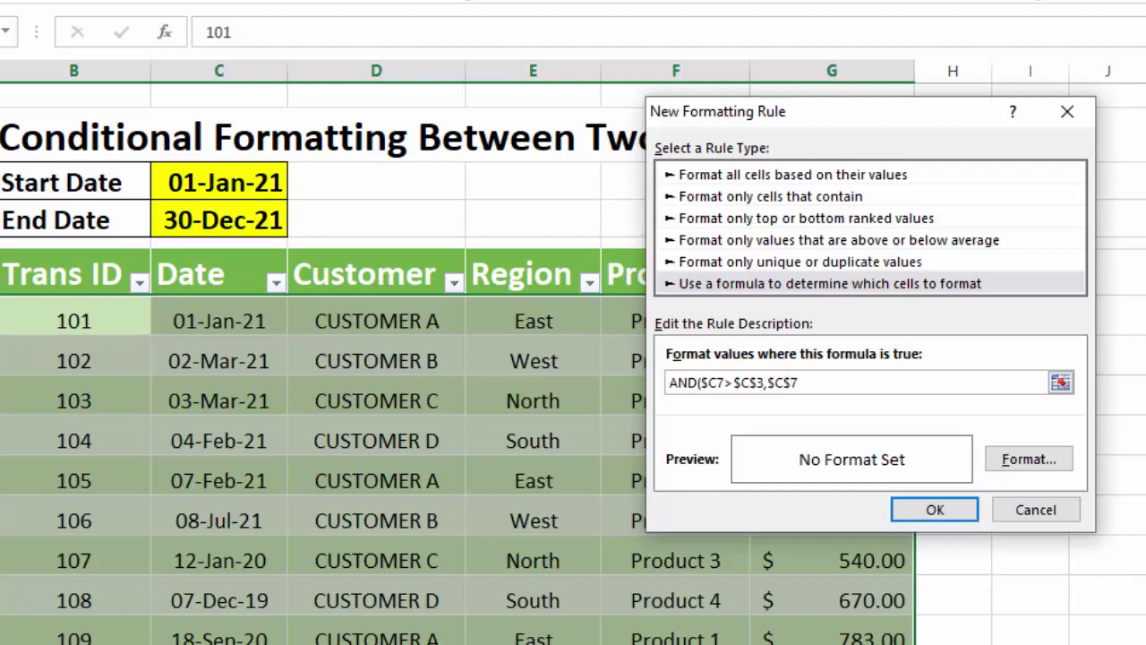
key("F4")
key("F4")
type("<")
left_click(266, 218)
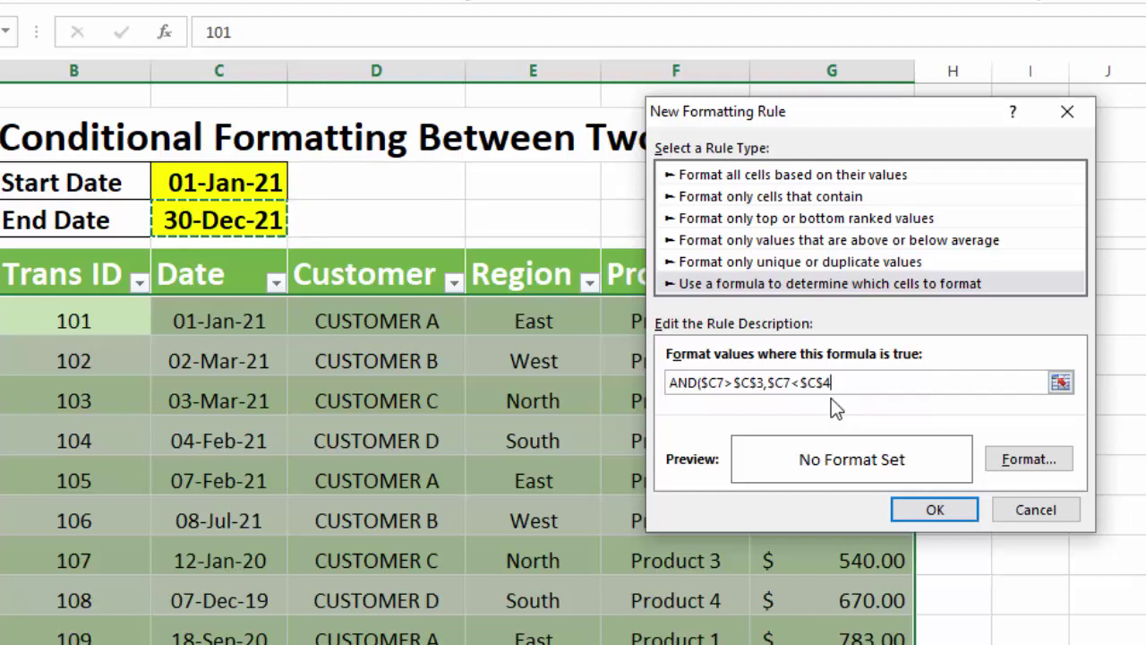
type(")")
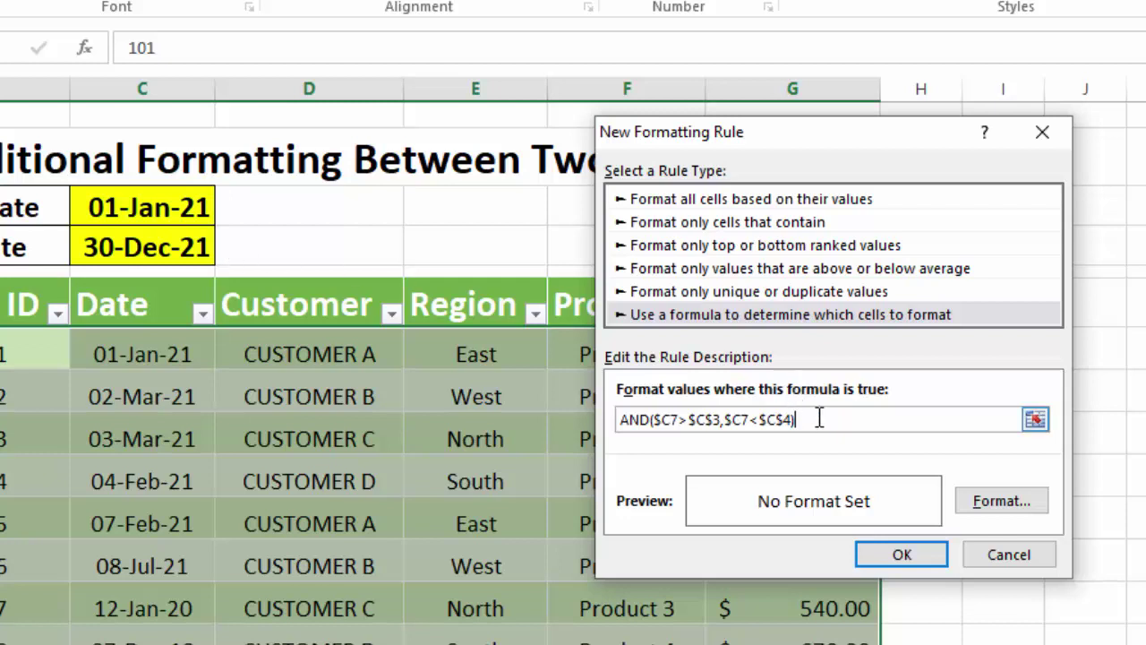
- Give the rule's format a green background fill from the theme colors
left_click(1001, 501)
left_click(923, 63)
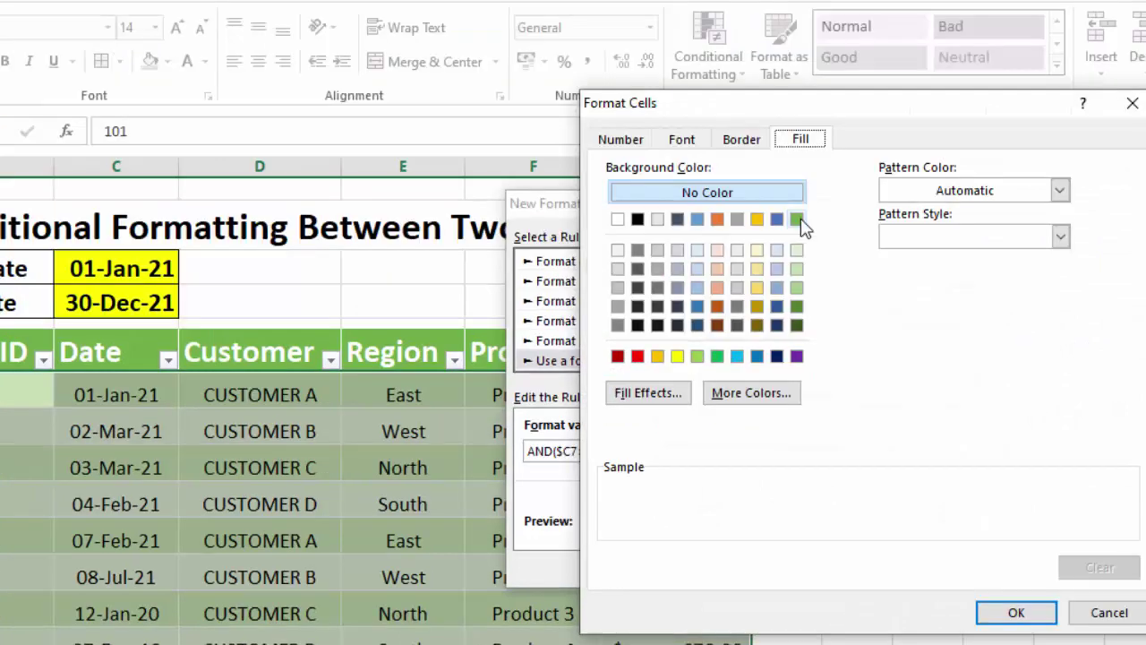
left_click(678, 356)
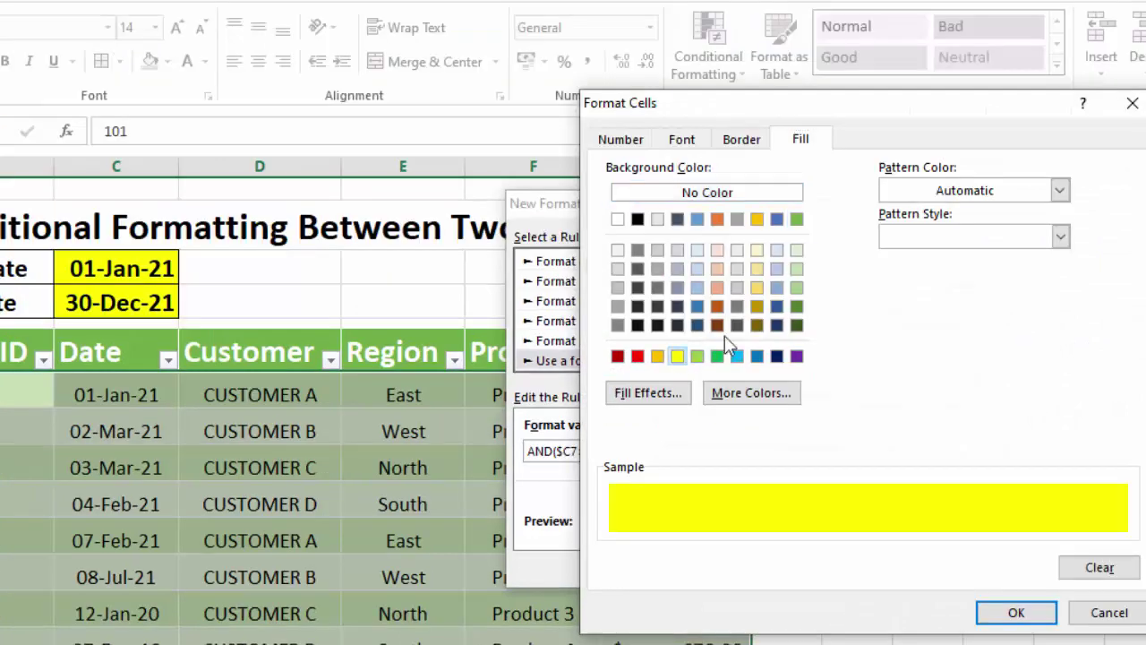
left_click(797, 219)
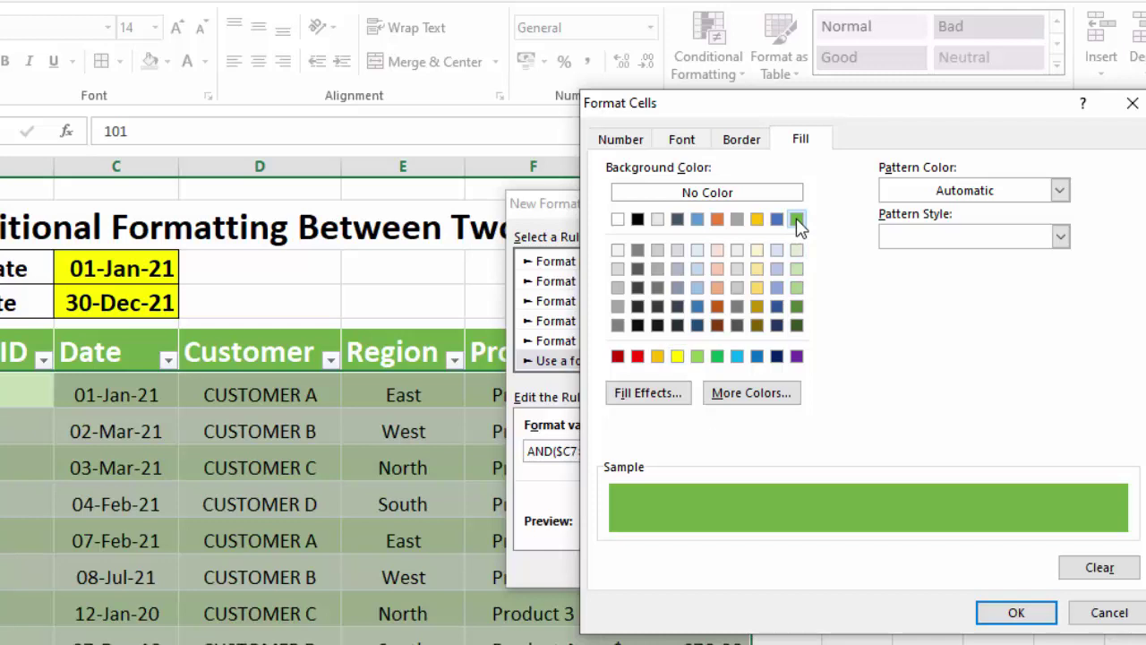
- Set the rule's font to bold and white, and create the formatting rule
left_click(694, 140)
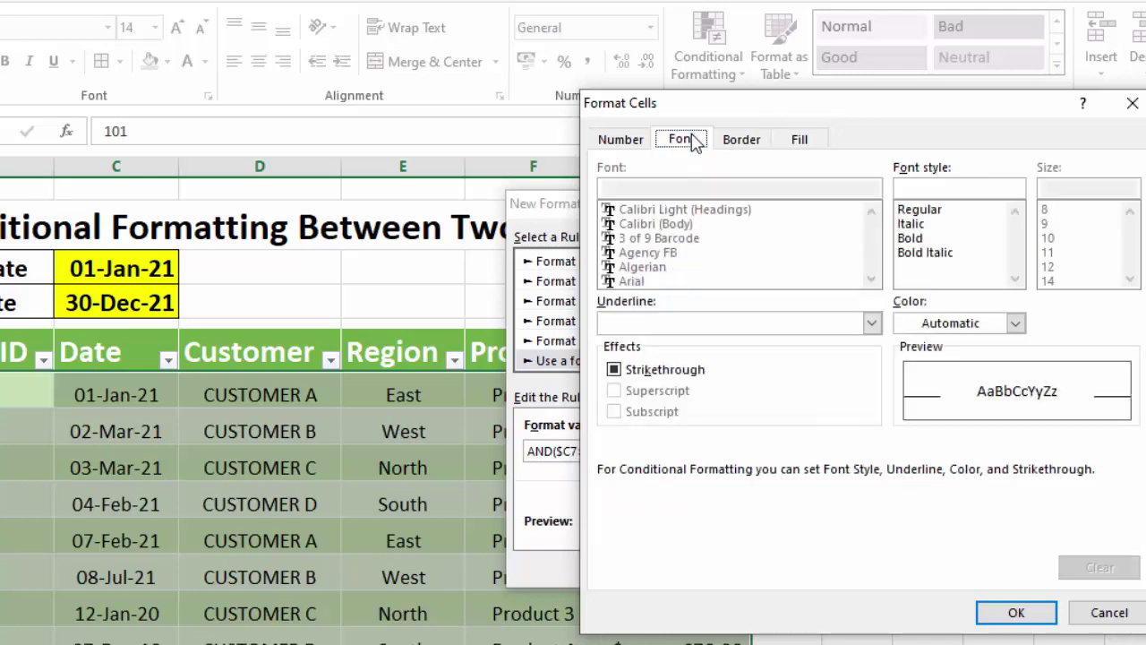
left_click(908, 237)
left_click(1015, 322)
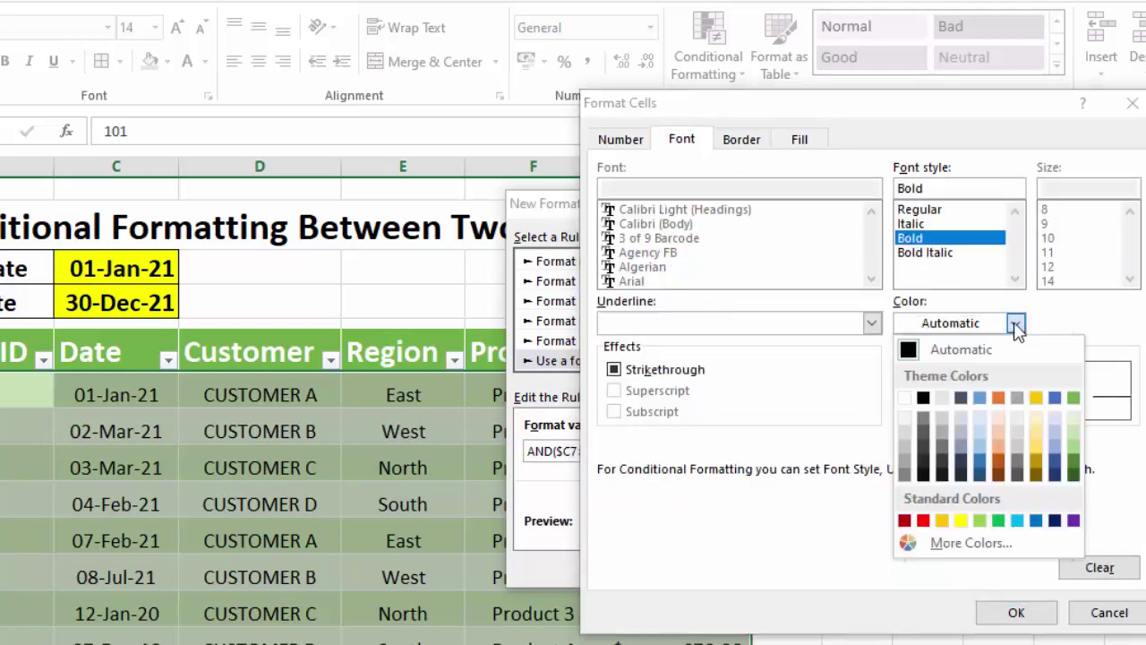
left_click(905, 398)
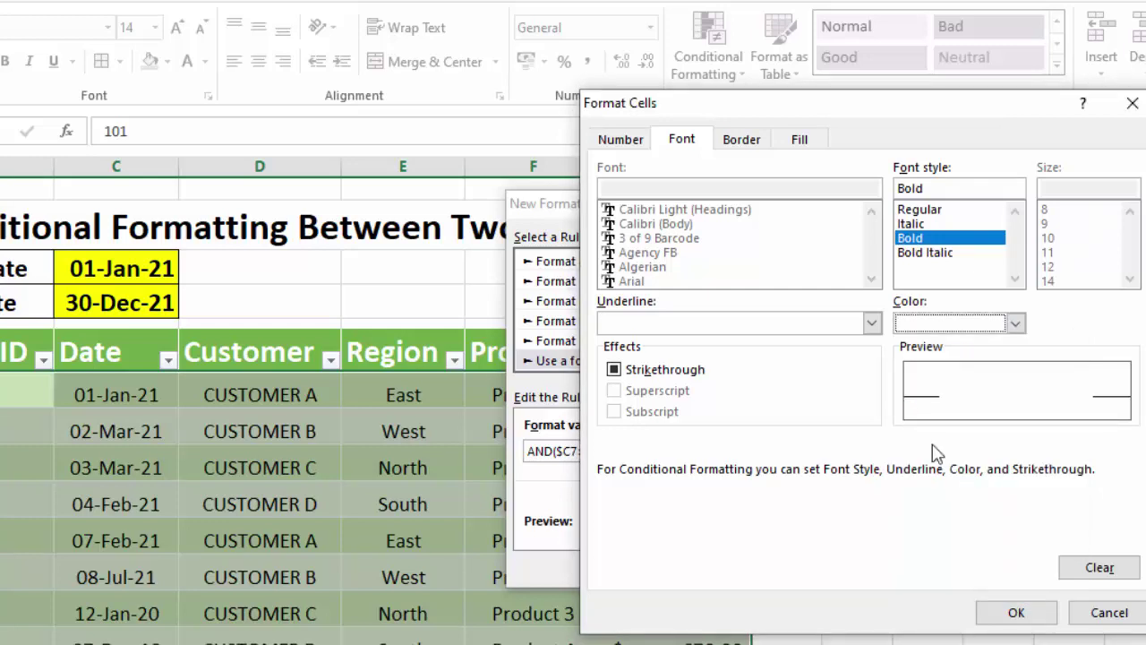
left_click(1015, 609)
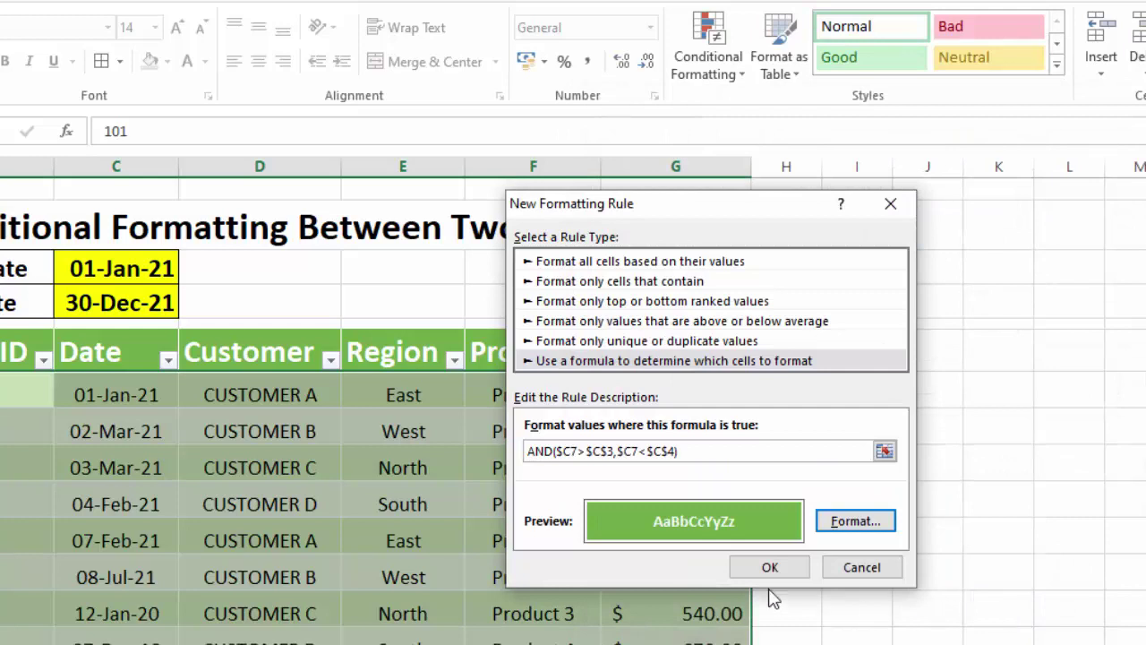
left_click(770, 568)
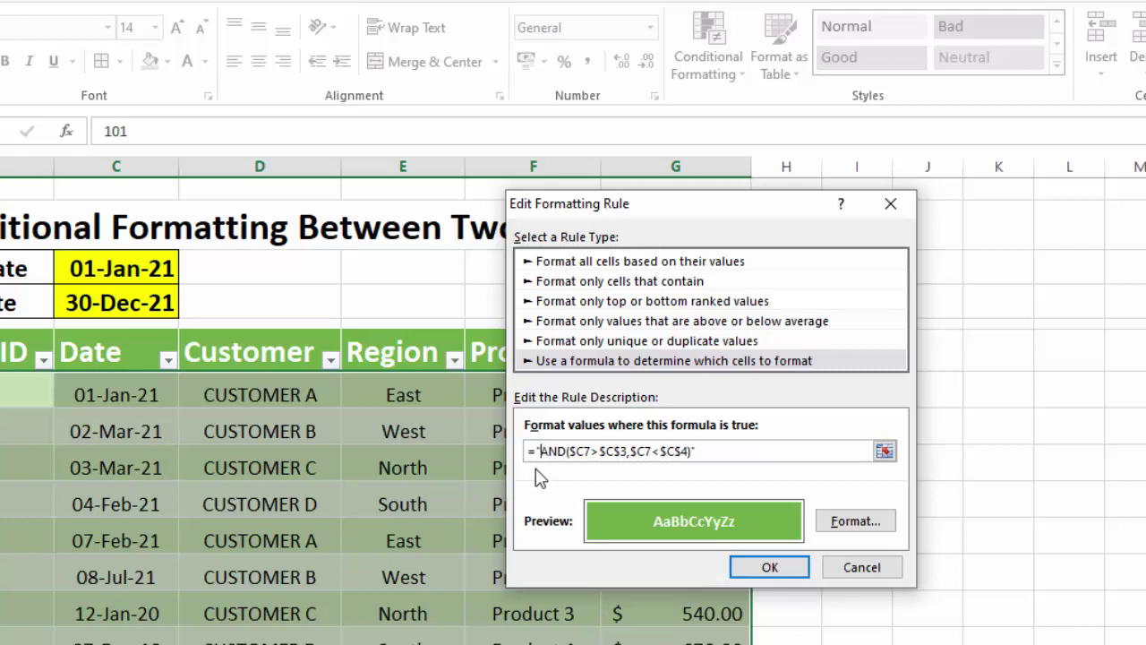
- Remove the quotation marks from the rule's formula so it reads =AND($C7>$C$3,$C7<$C$4), and apply the rule
key("BackSpace")
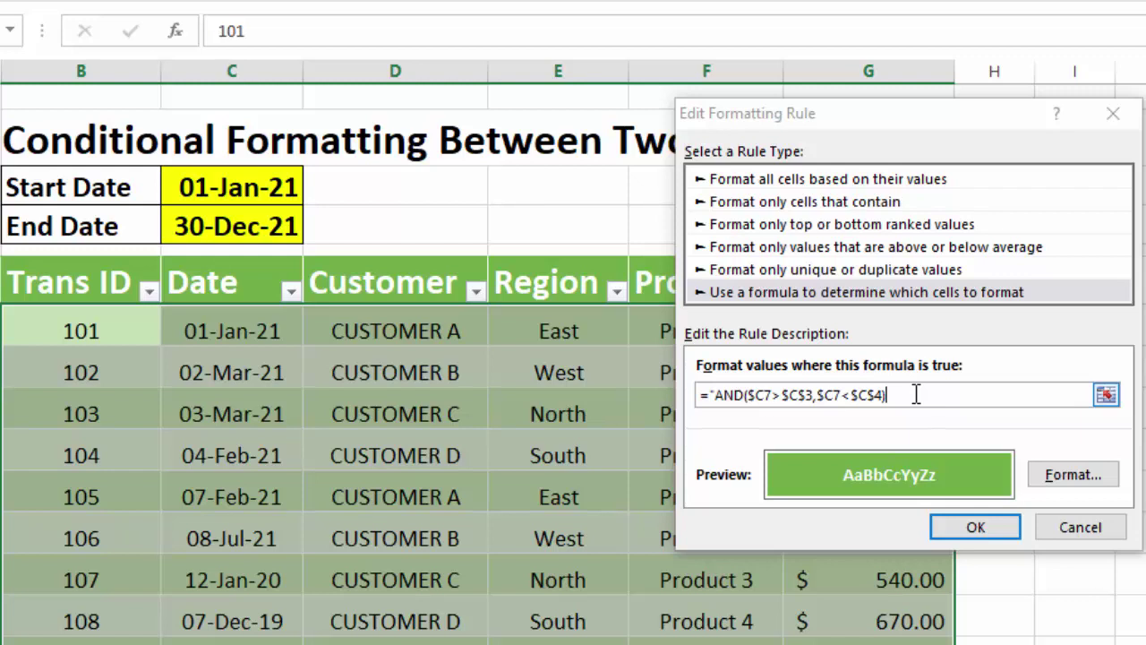
left_click(716, 394)
key("BackSpace")
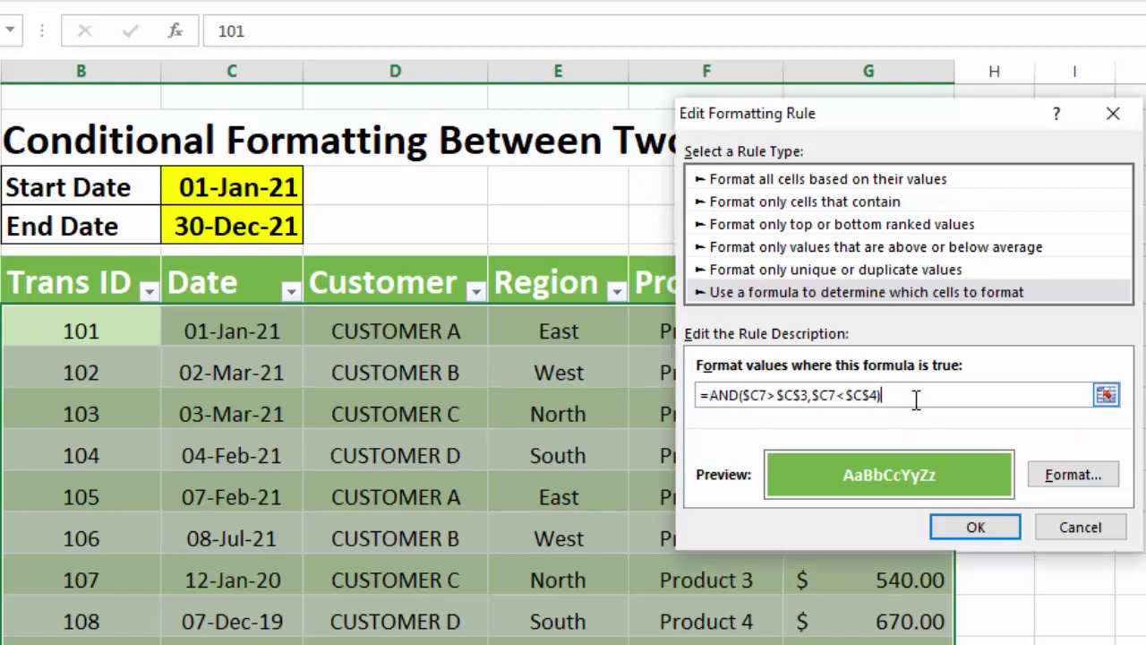
left_click(978, 528)
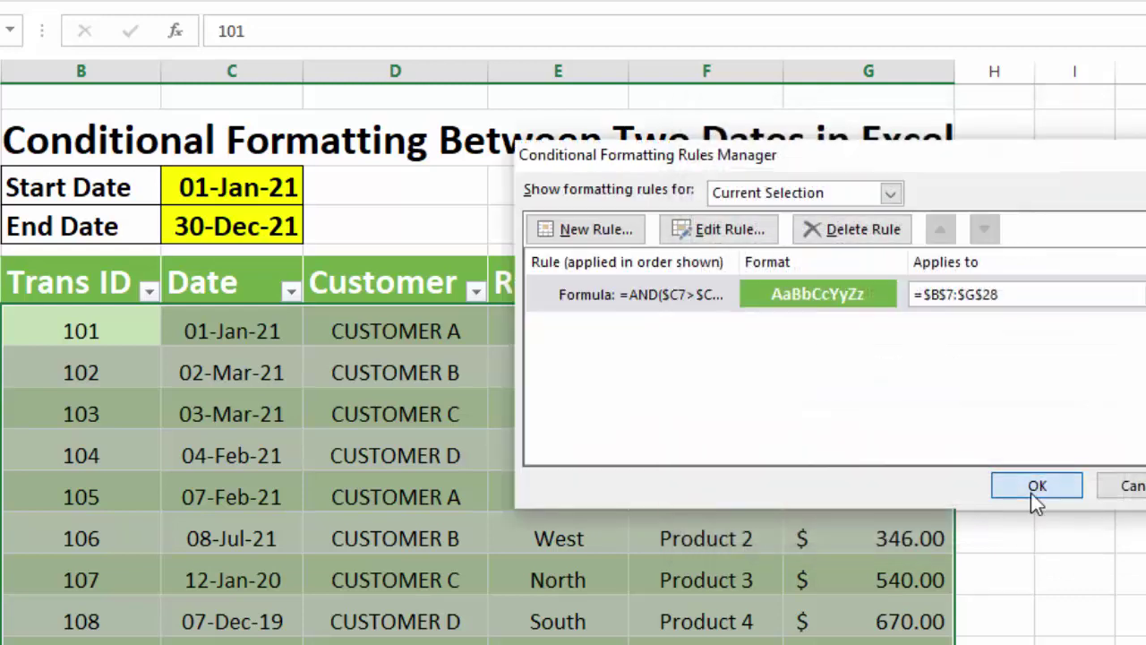
left_click(1033, 494)
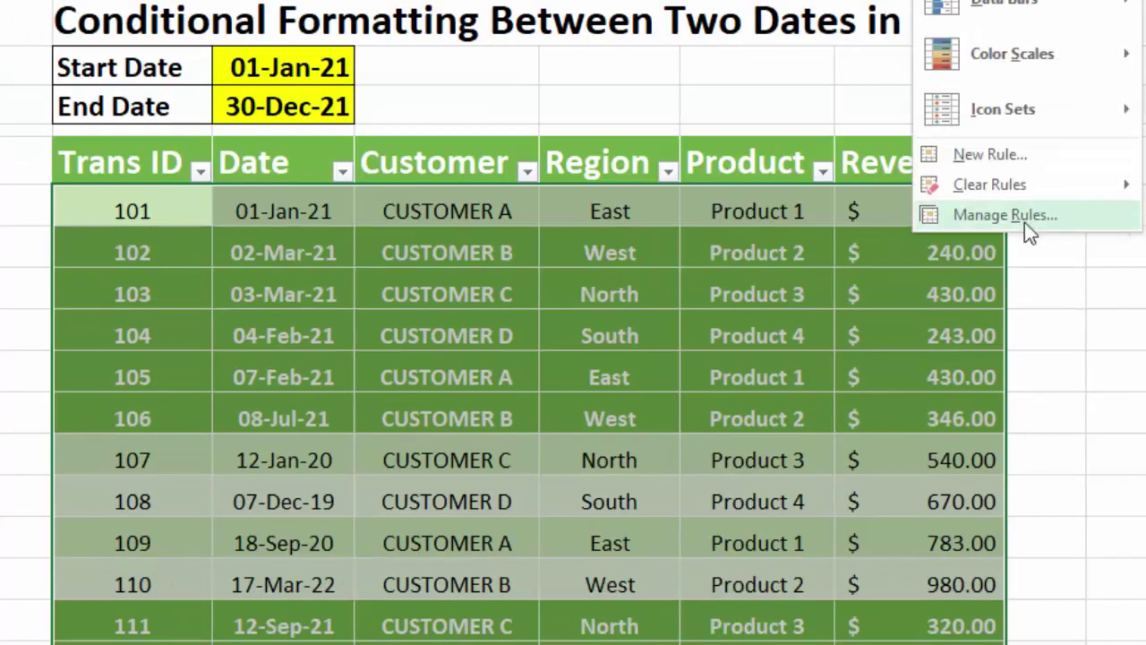
- Review the date rule's formula in the rules manager and look over the formatted rows throughout the table
left_click(1024, 222)
left_click(782, 109)
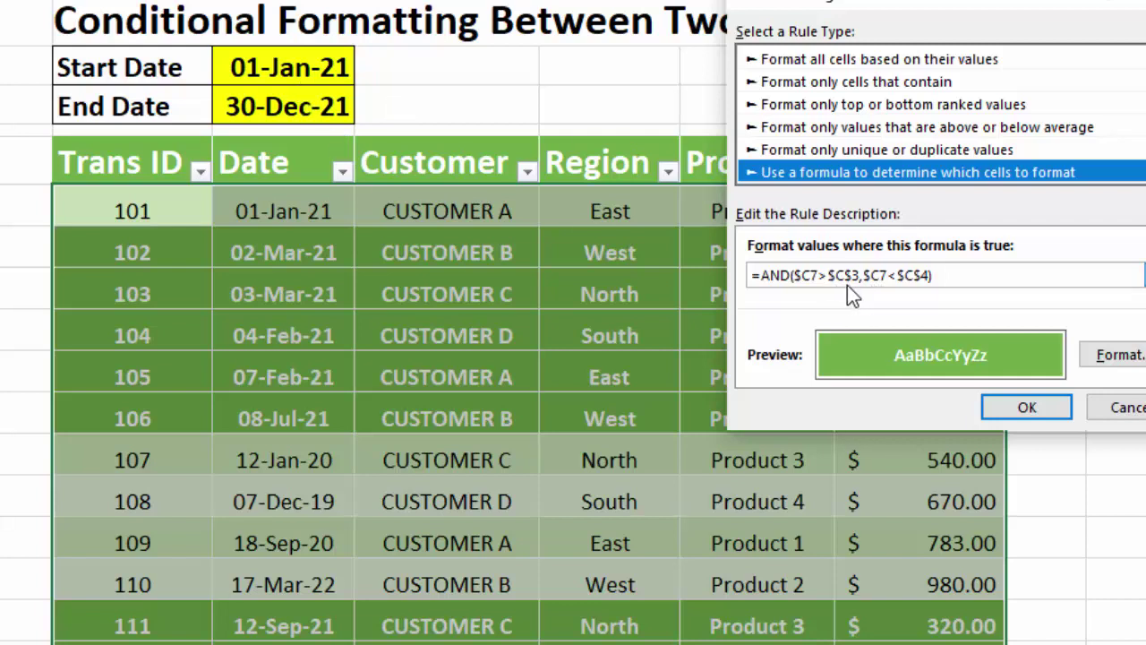
left_click(1026, 410)
left_click(1089, 366)
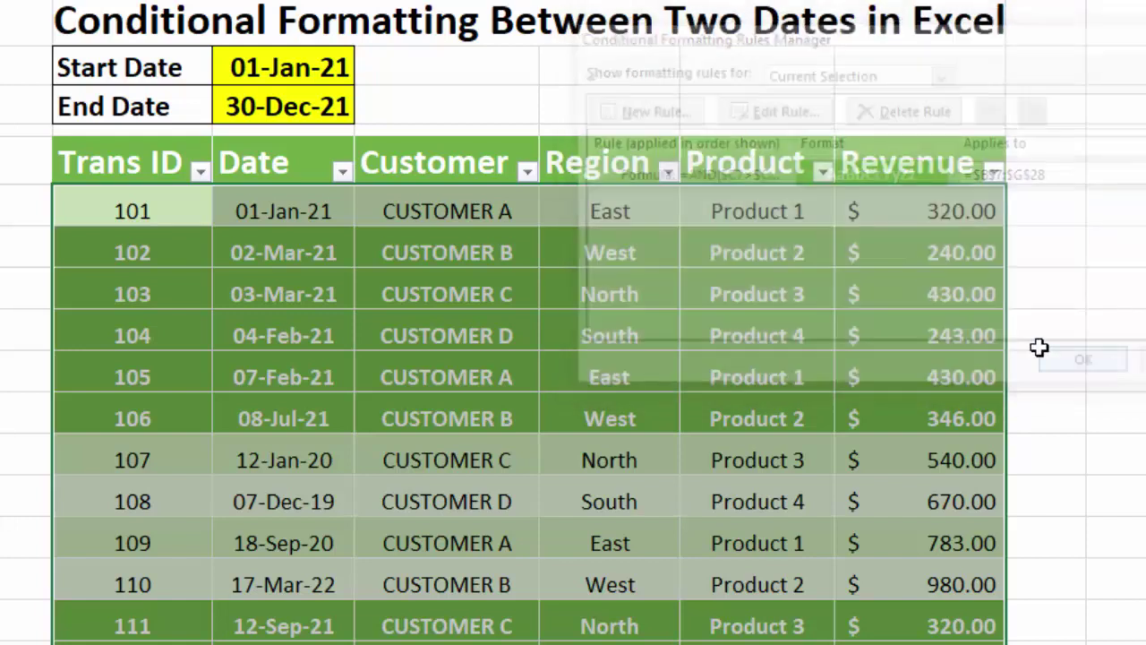
left_click(1106, 509)
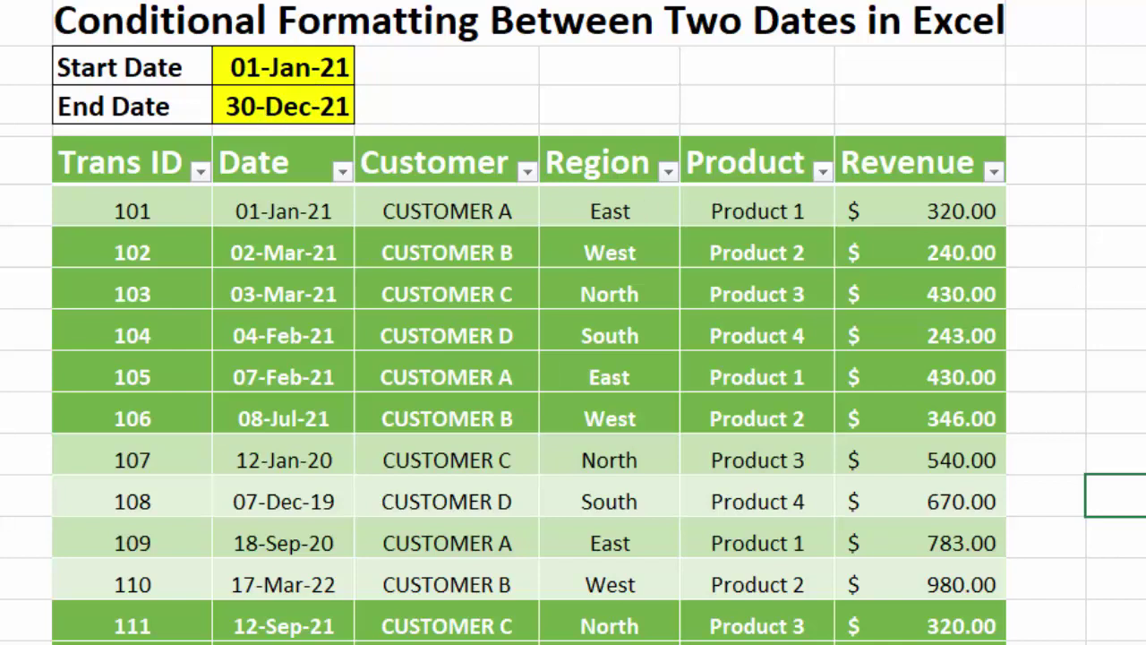
scroll(573, 323, "down", 3)
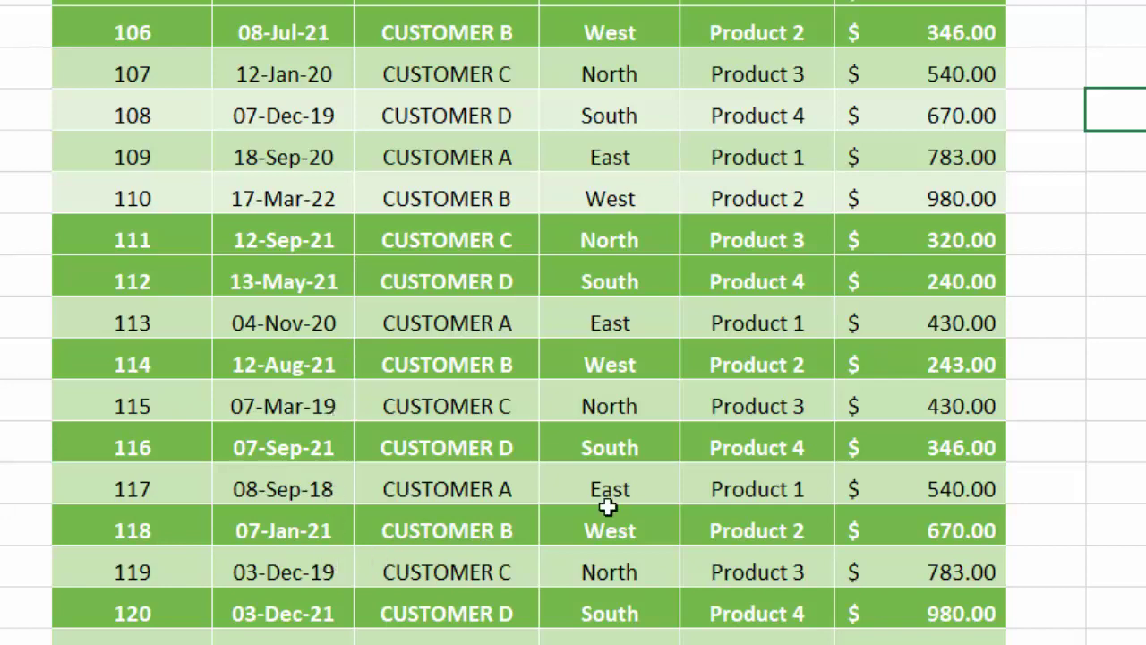
scroll(573, 322, "up", 3)
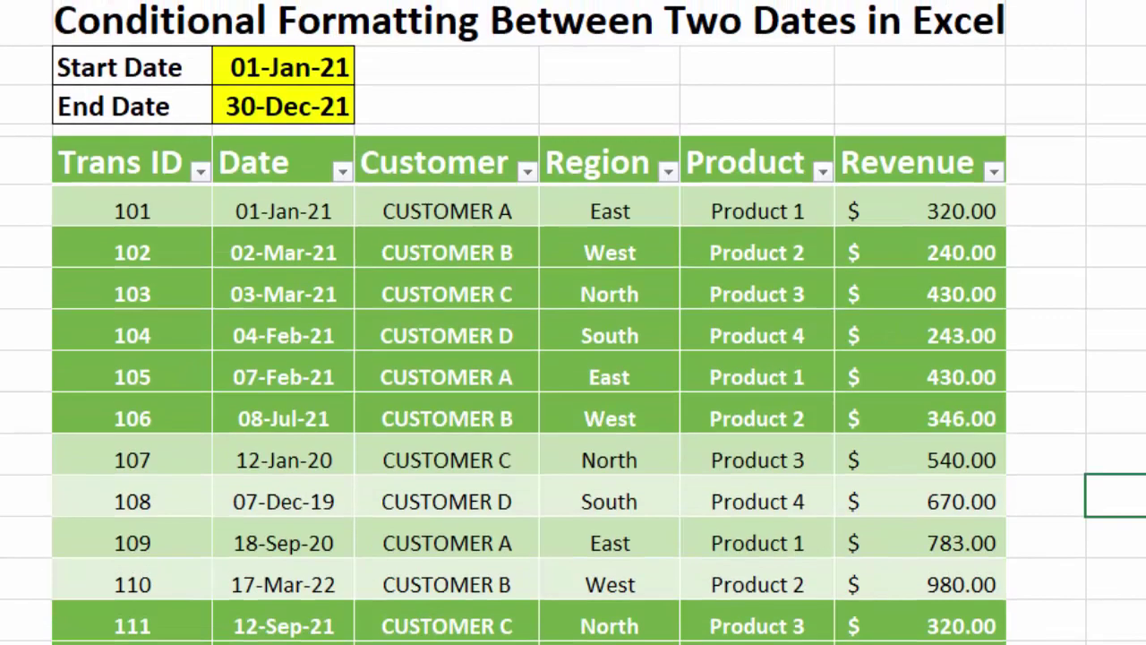